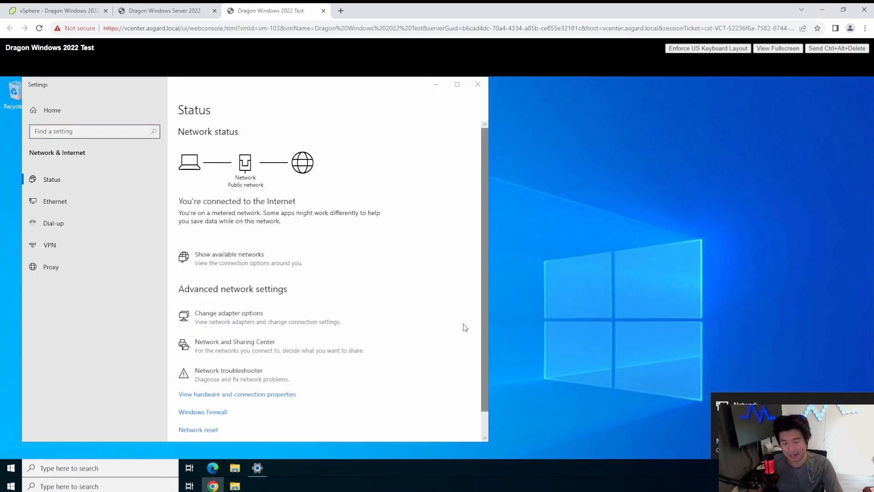
# Set the preferred DNS server in Ethernet0's IPv4 properties to 192.168.1.145 and apply the adapter changes.
pyautogui.click(276, 316)
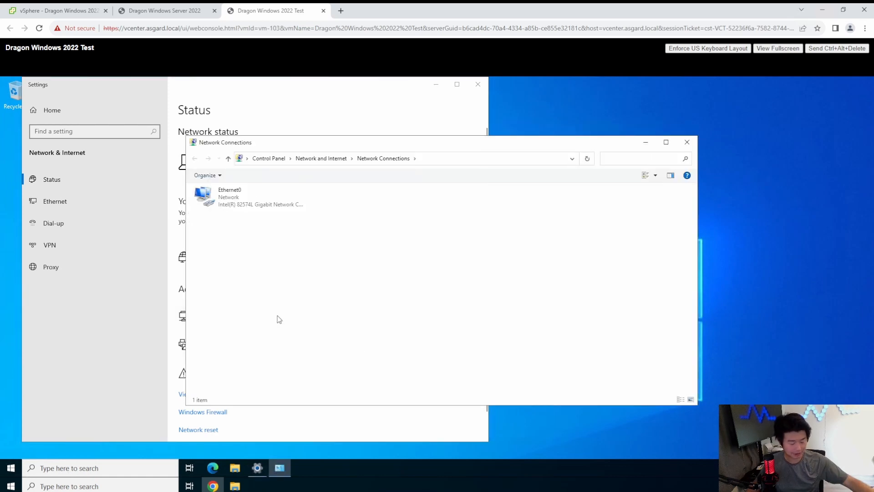
pyautogui.doubleClick(263, 196)
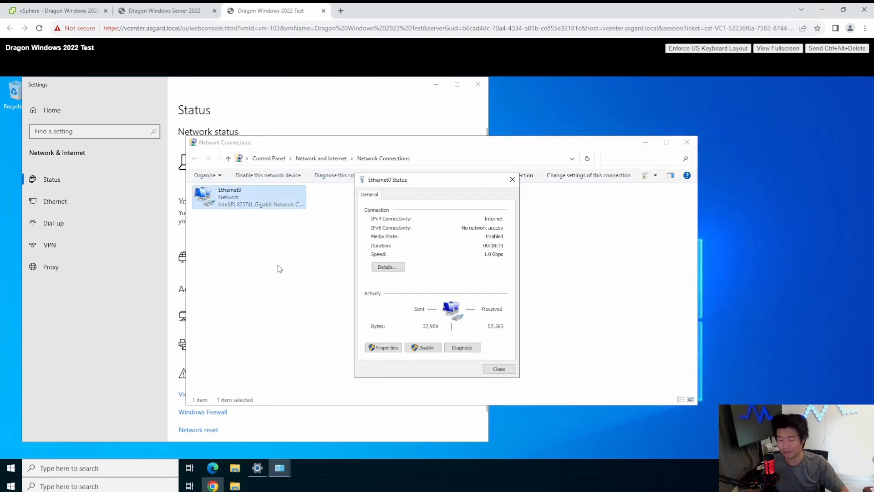
pyautogui.click(386, 348)
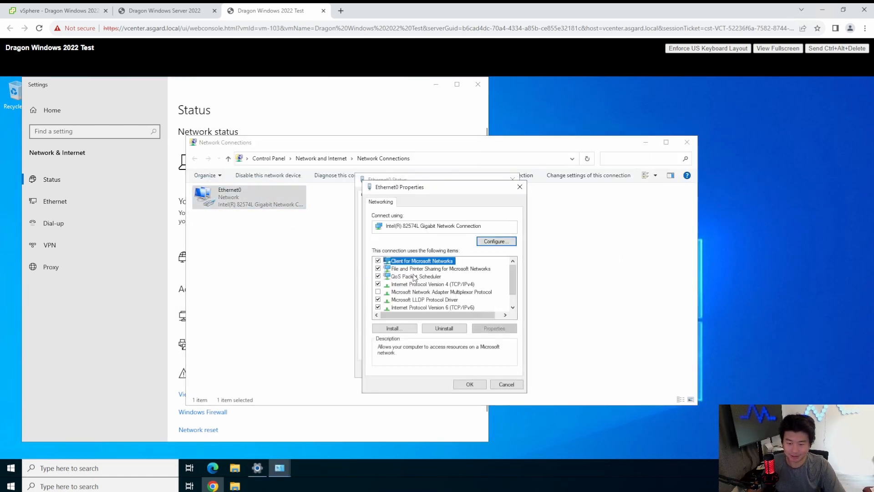
pyautogui.doubleClick(469, 285)
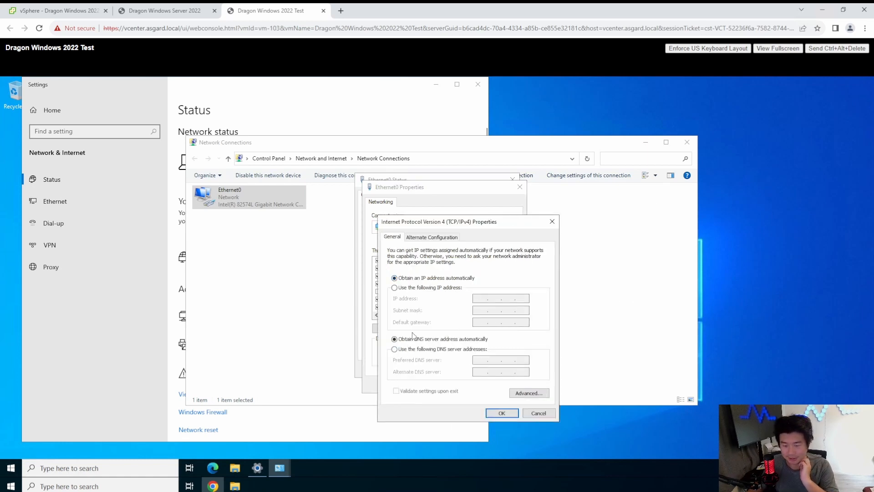
pyautogui.click(426, 349)
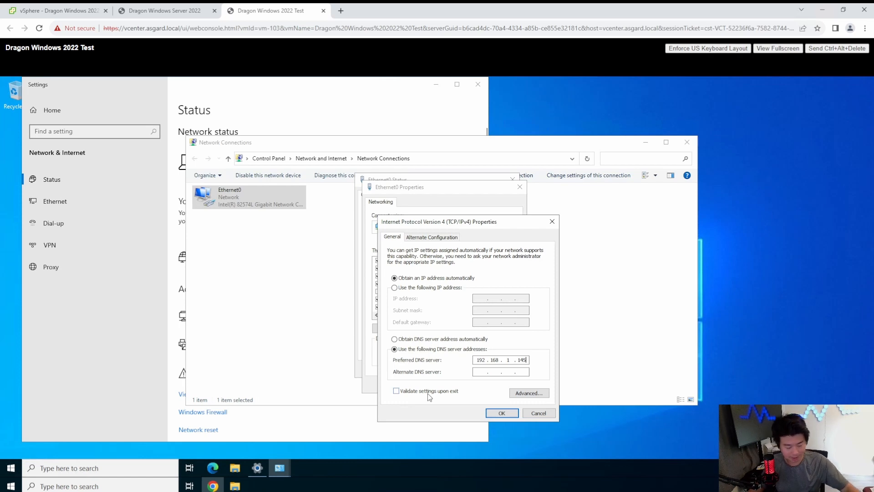
pyautogui.click(502, 414)
pyautogui.click(469, 384)
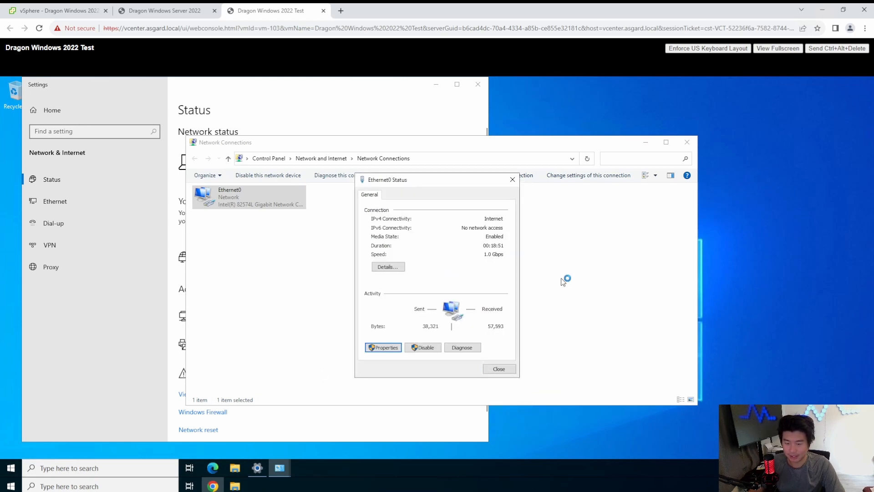
# Cancel the network diagnostics and close the Ethernet0 status, Network Connections and Settings windows.
pyautogui.click(459, 346)
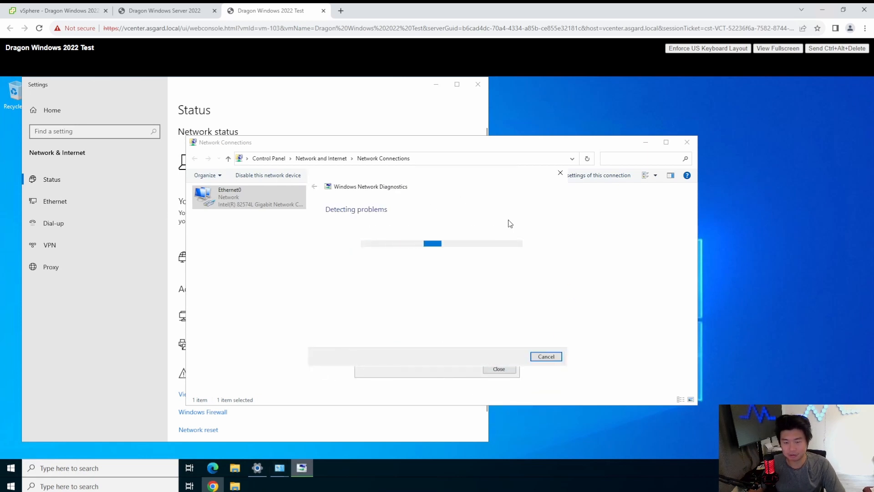
pyautogui.click(560, 174)
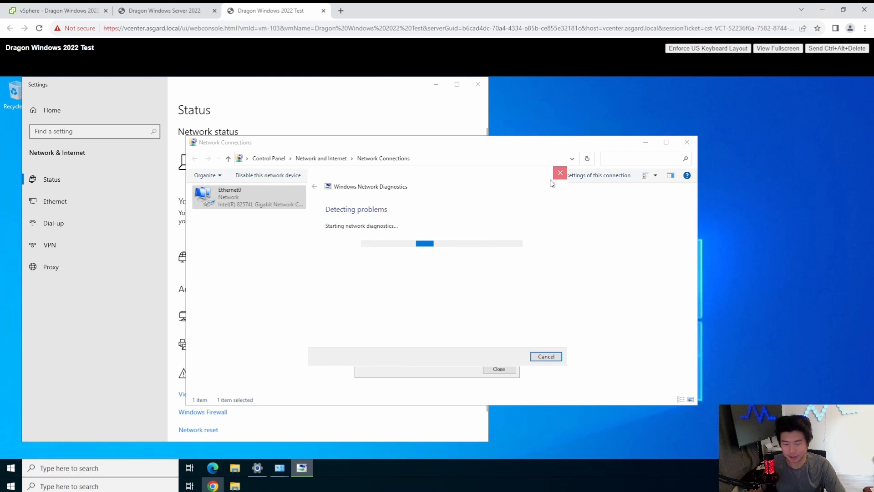
pyautogui.click(498, 370)
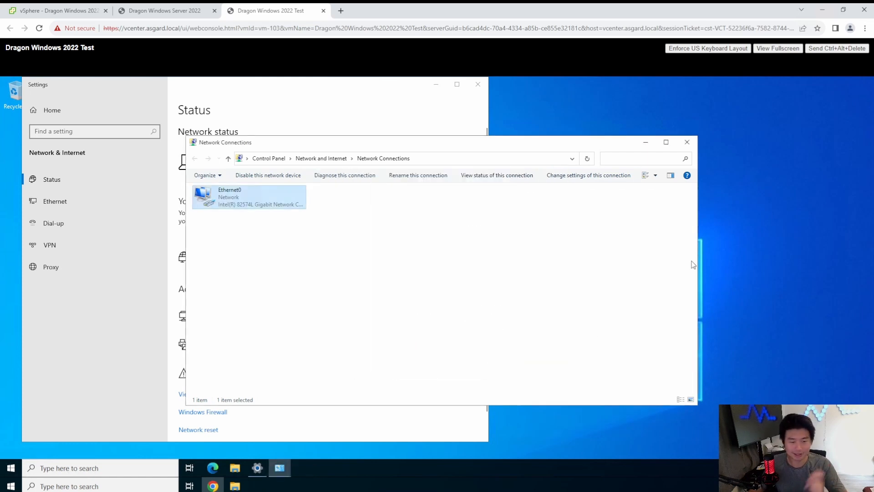
pyautogui.click(687, 142)
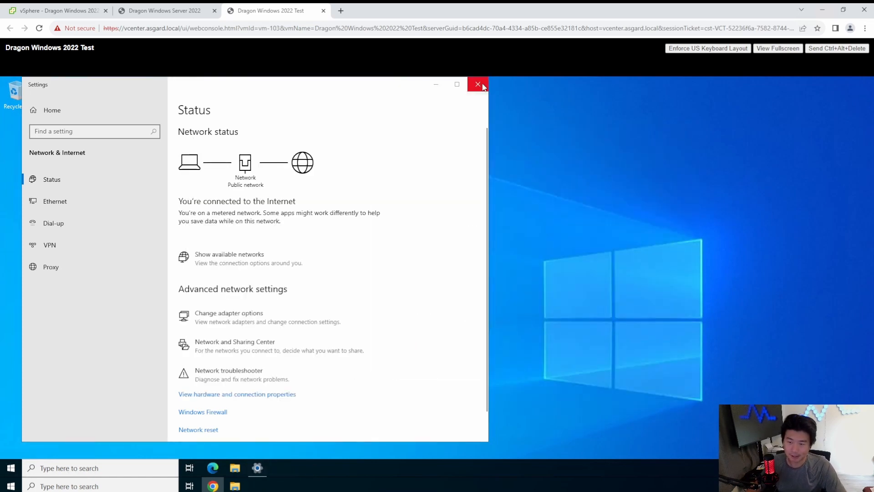
pyautogui.click(478, 84)
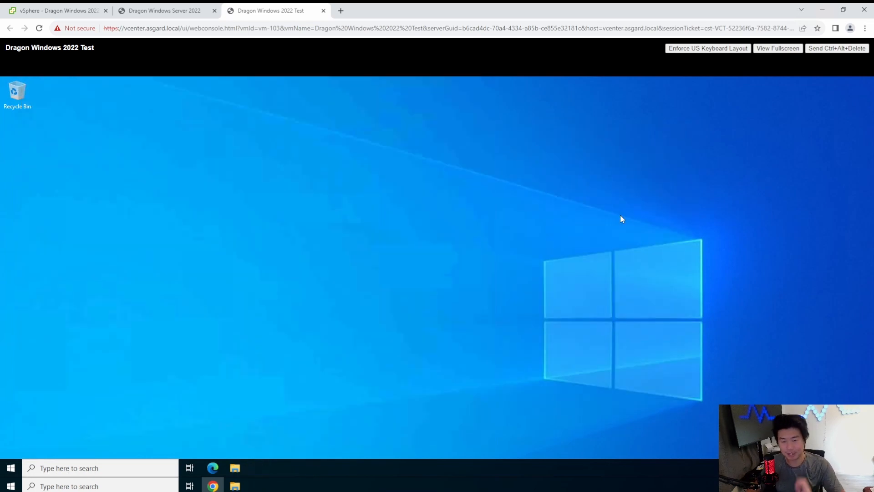
# Find the Control Panel and open the advanced PC rename settings from its System and Security system page.
pyautogui.click(10, 468)
pyautogui.write('control panel')
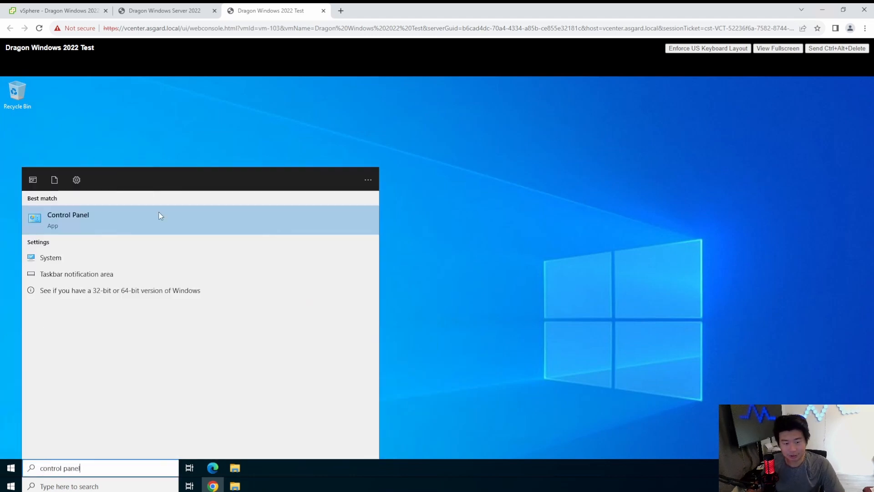
pyautogui.click(151, 218)
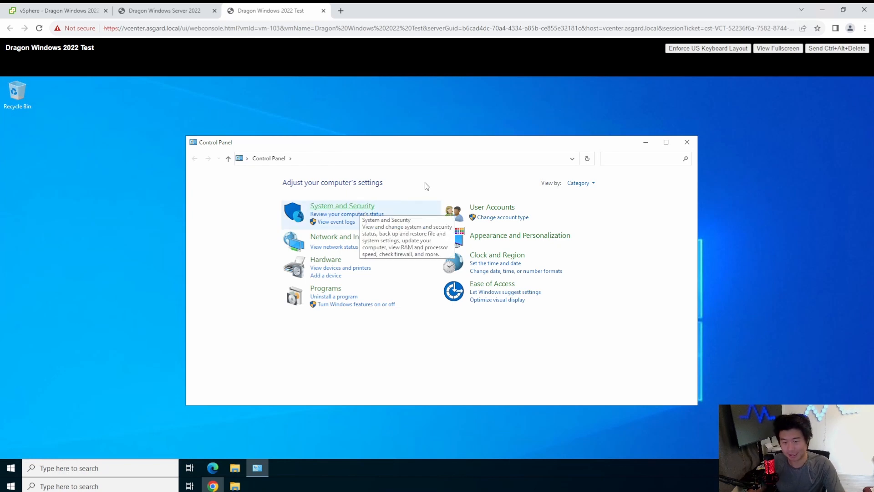
pyautogui.click(345, 207)
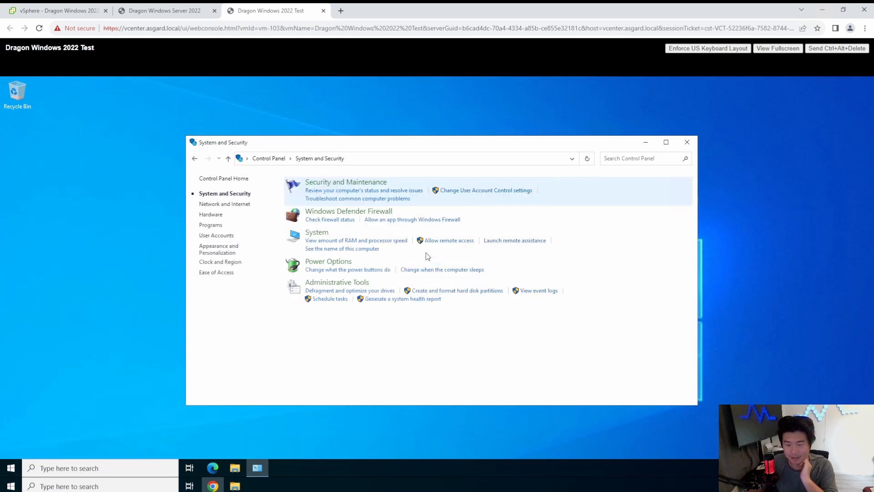
pyautogui.click(317, 233)
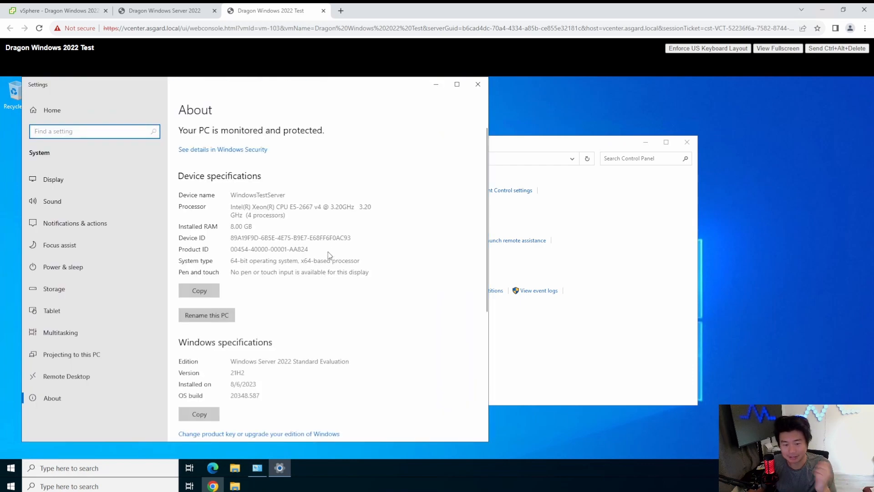
pyautogui.scroll(-5, 330, 254)
pyautogui.scroll(-1, 330, 254)
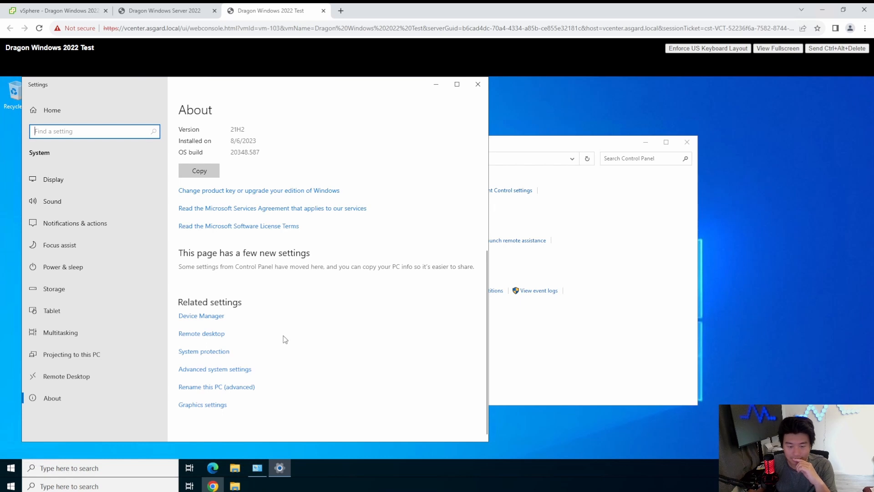
pyautogui.click(211, 385)
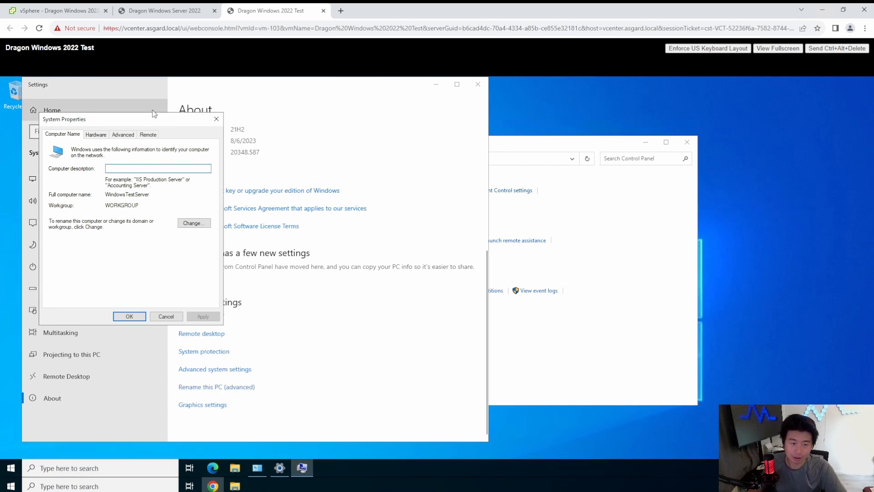
# Change the computer's membership from workgroup to the domain dragon.local, keeping its name, and accept the NetBIOS name notice.
pyautogui.click(193, 223)
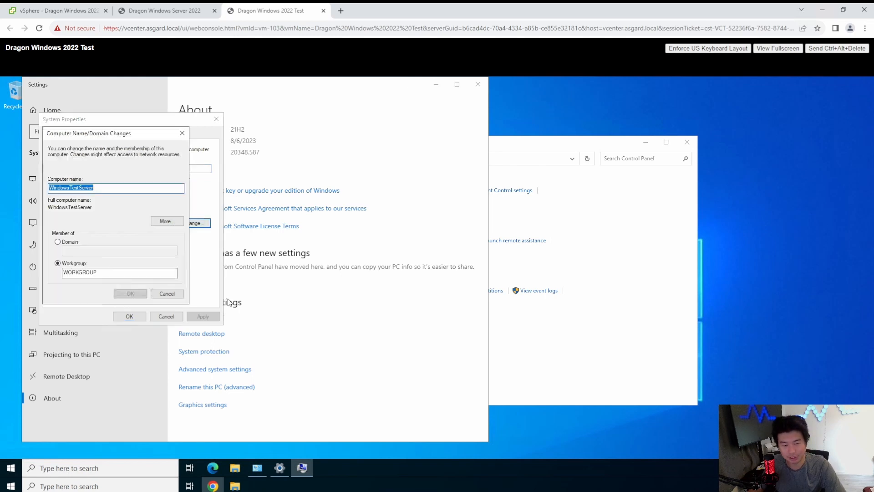
pyautogui.click(112, 187)
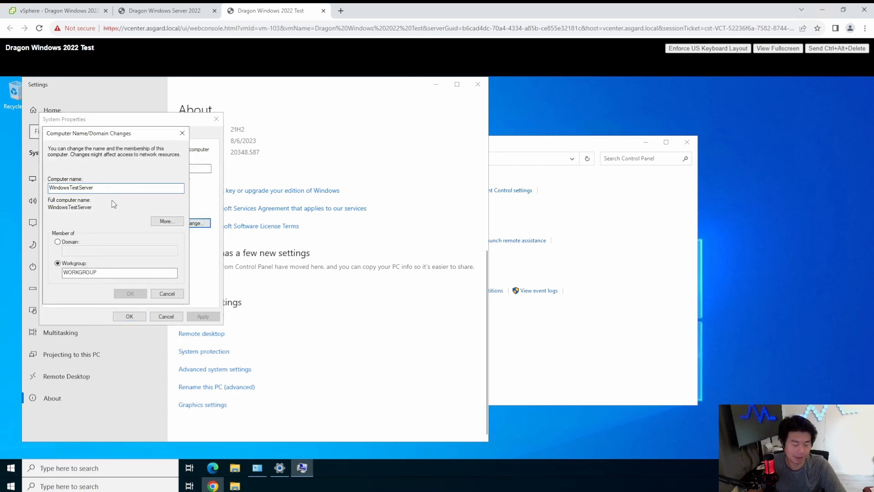
pyautogui.click(58, 242)
pyautogui.write('dragon.local')
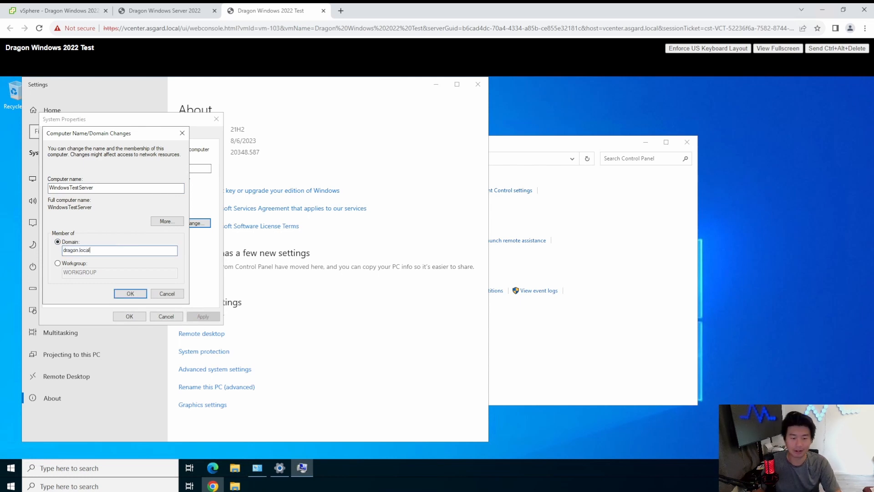
pyautogui.press('Return')
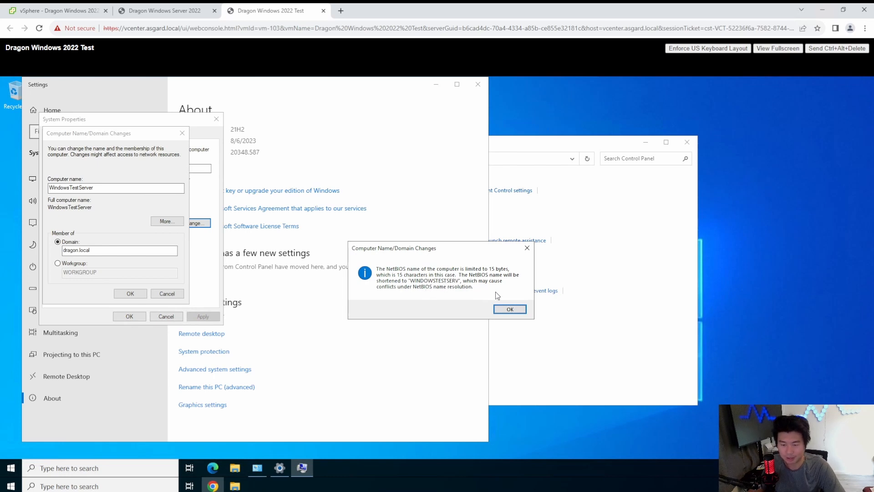
pyautogui.click(517, 310)
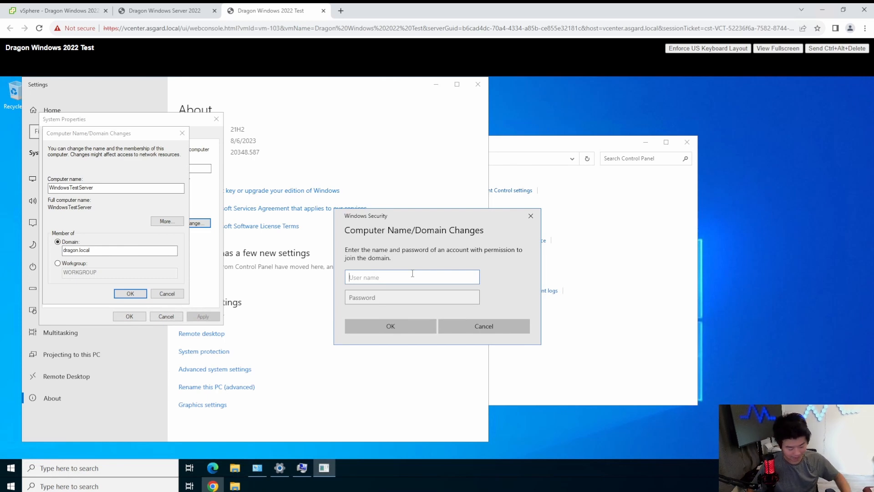
# Authorize the domain join with the domain account's user name and password, and dismiss the welcome message.
pyautogui.write('dragon')
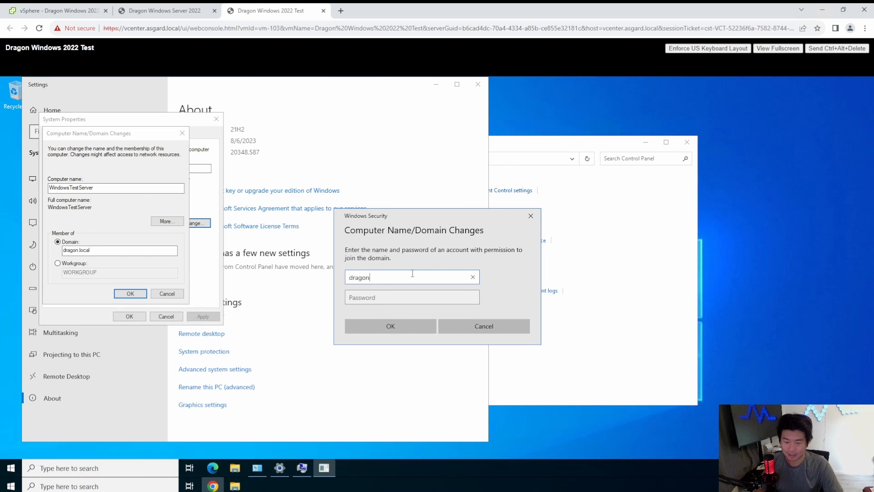
pyautogui.press('Tab')
pyautogui.write('••••••••••')
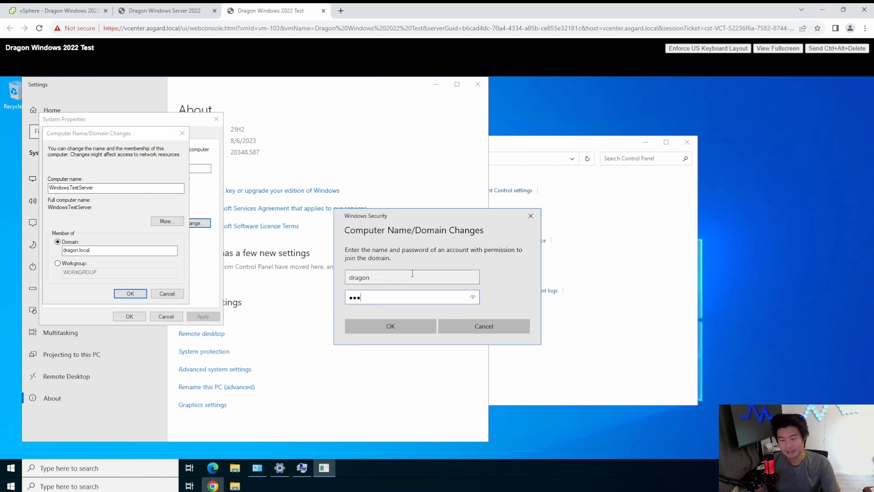
pyautogui.press('Return')
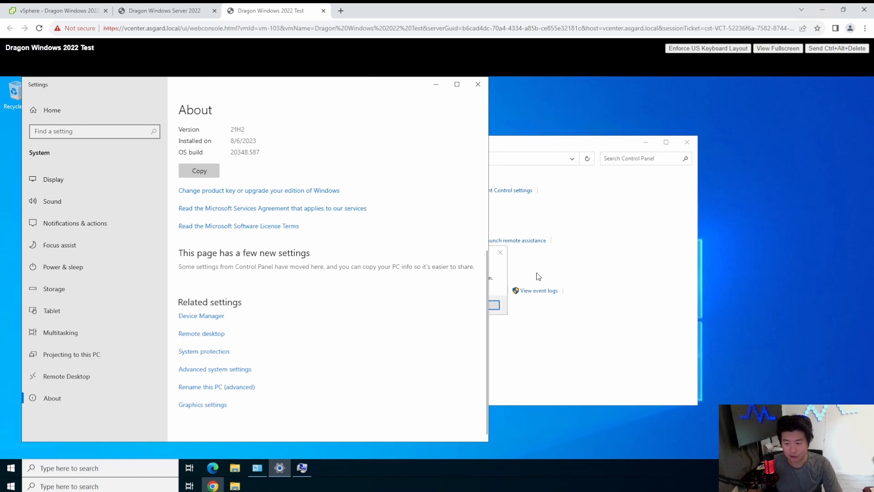
pyautogui.click(498, 274)
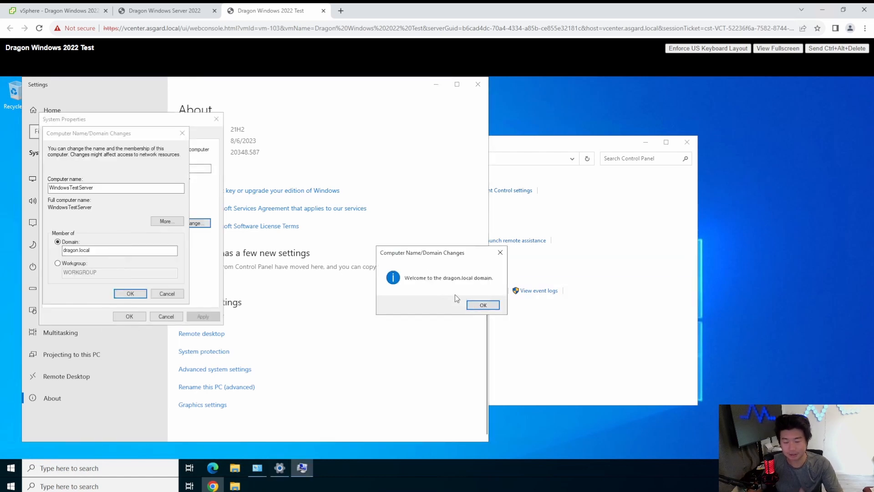
pyautogui.click(492, 303)
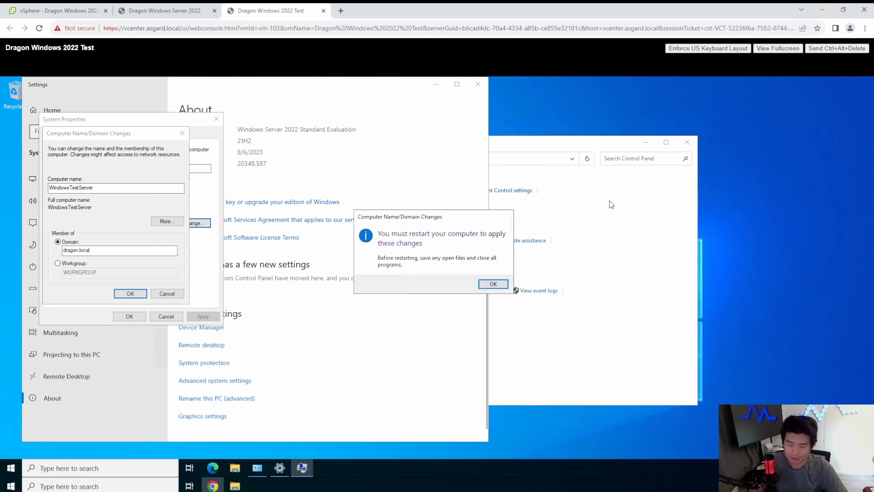
# Acknowledge the restart notice, close System Properties and restart the test server to apply the domain membership.
pyautogui.click(489, 284)
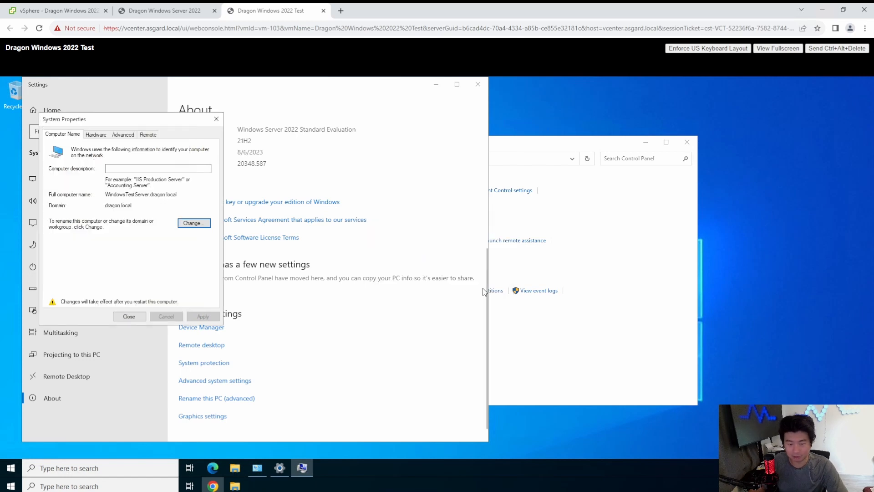
pyautogui.click(129, 316)
pyautogui.click(444, 283)
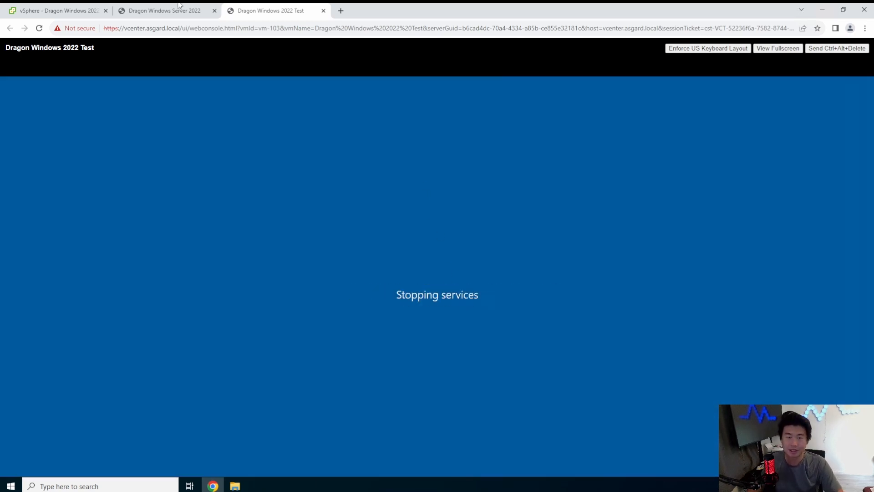
# On Dragon Windows Server 2022, check dragon.local's Computers container in Active Directory Users and Computers, widening the Name column.
pyautogui.click(187, 12)
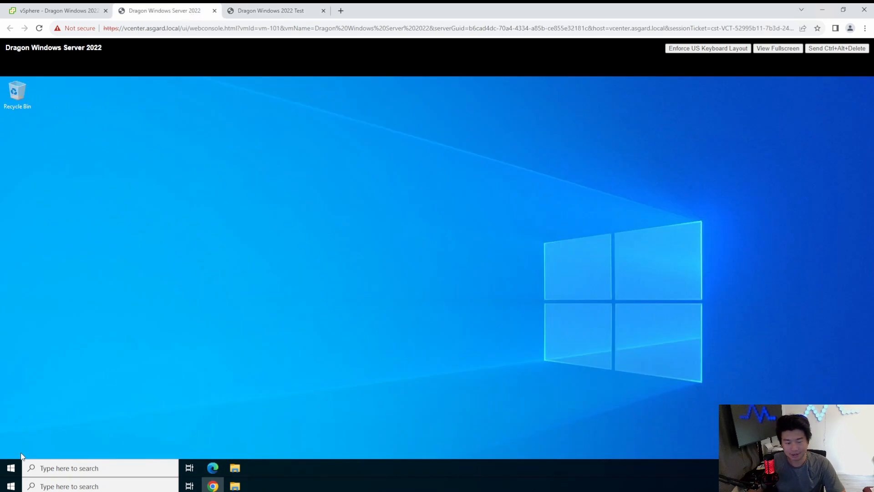
pyautogui.click(11, 468)
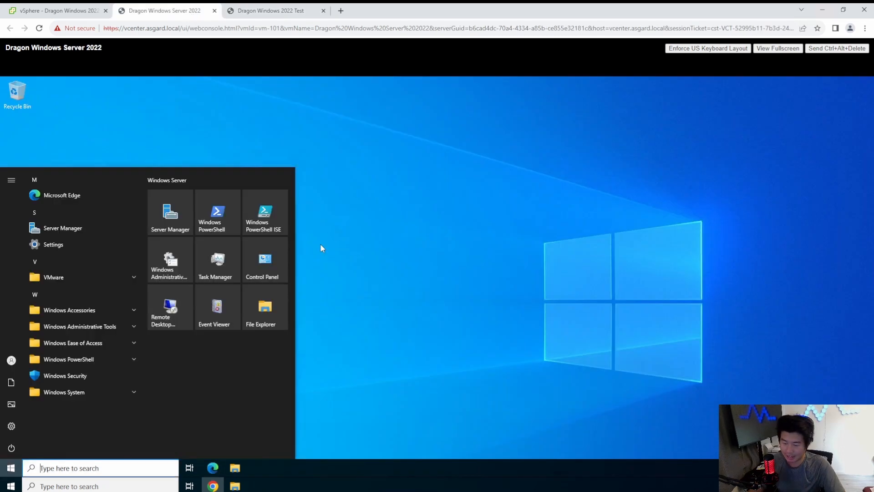
pyautogui.click(110, 328)
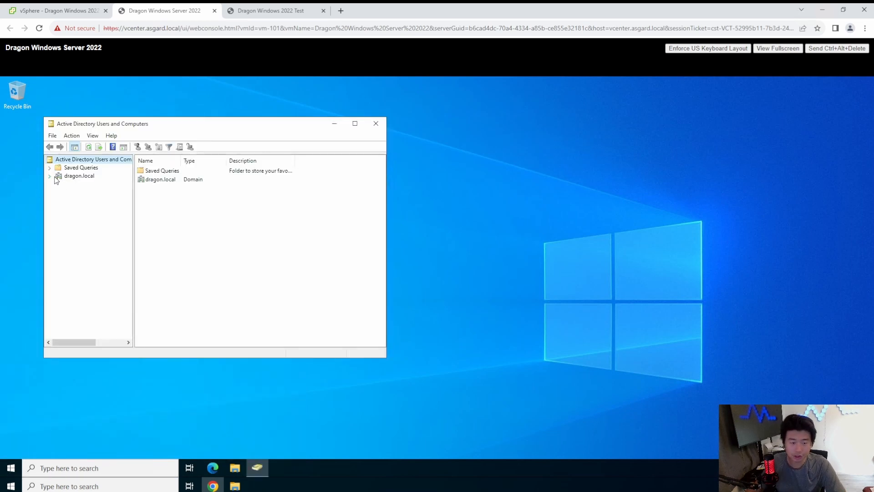
pyautogui.doubleClick(73, 177)
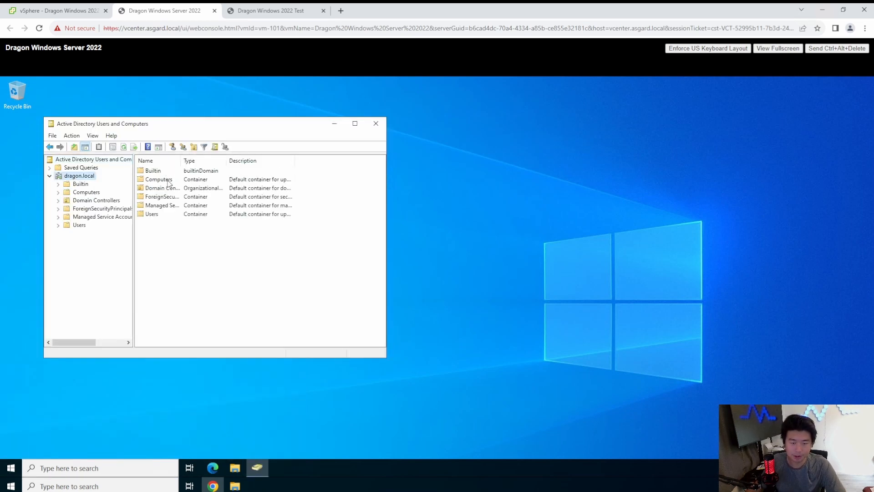
pyautogui.doubleClick(168, 180)
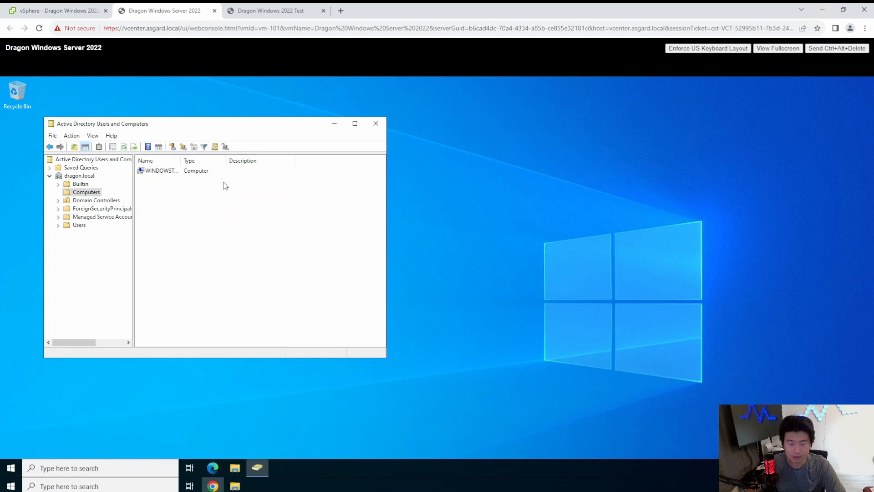
pyautogui.moveTo(180, 160); pyautogui.dragTo(225, 160)
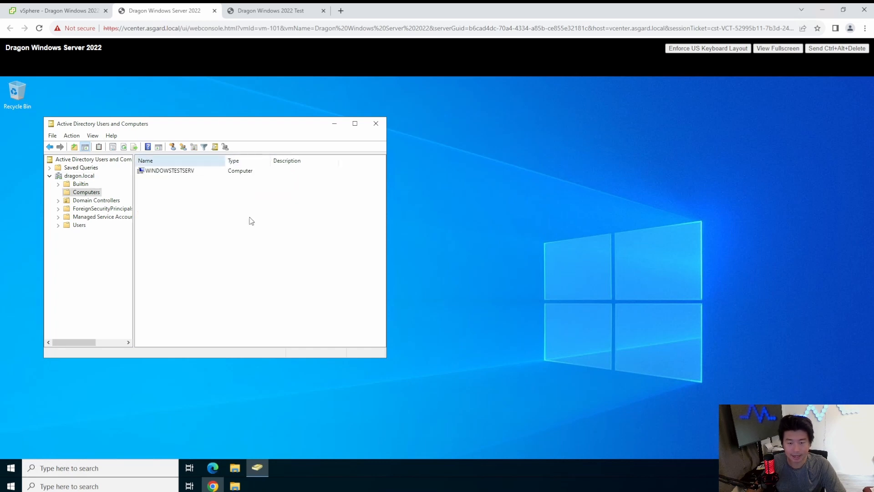
# Inspect the WINDOWSTESTSERV computer account in the Computers container, enlarging and repositioning the Active Directory Users and Computers window.
pyautogui.click(192, 170)
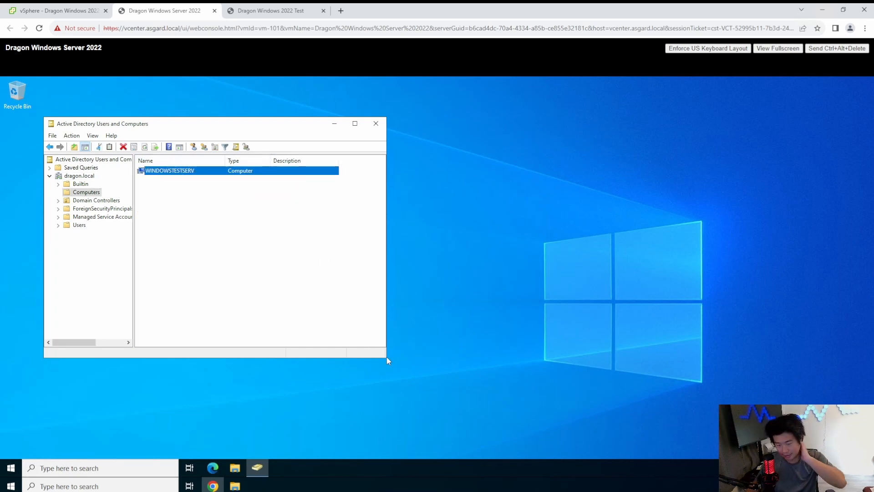
pyautogui.moveTo(386, 356); pyautogui.dragTo(620, 454)
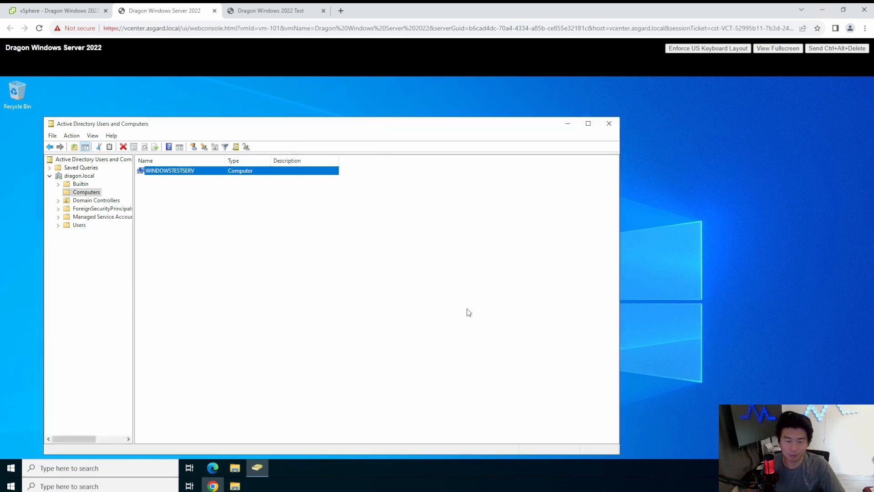
pyautogui.moveTo(262, 123); pyautogui.dragTo(270, 98)
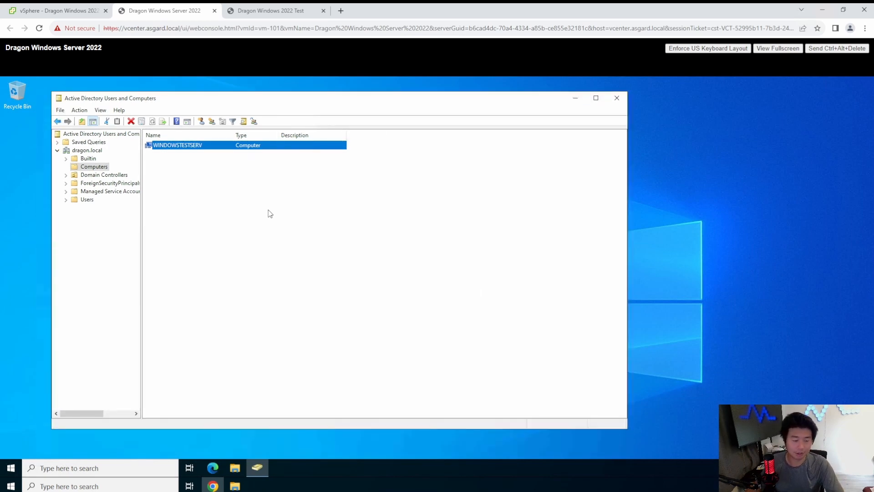
pyautogui.click(273, 173)
# On Dragon Windows 2022 Test, unlock the sign-in screen and sign in to the DRAGON domain as another user, dragon, with the account password.
pyautogui.click(273, 10)
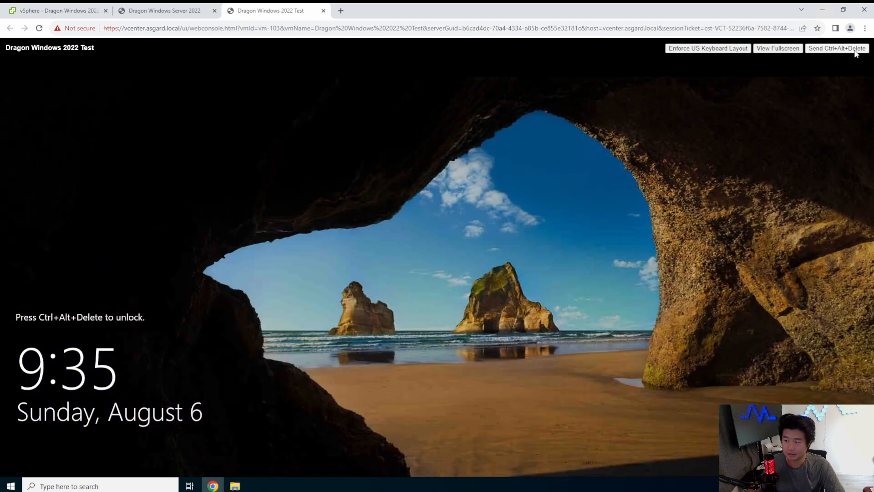
pyautogui.click(848, 50)
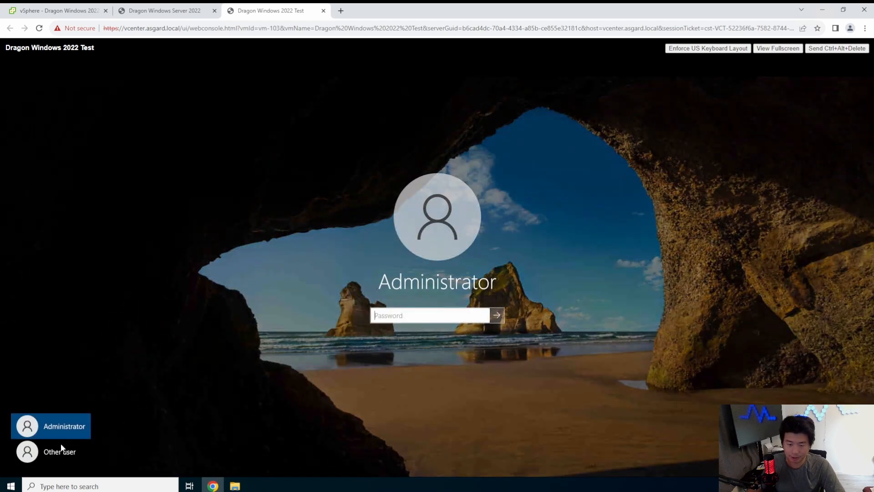
pyautogui.click(60, 452)
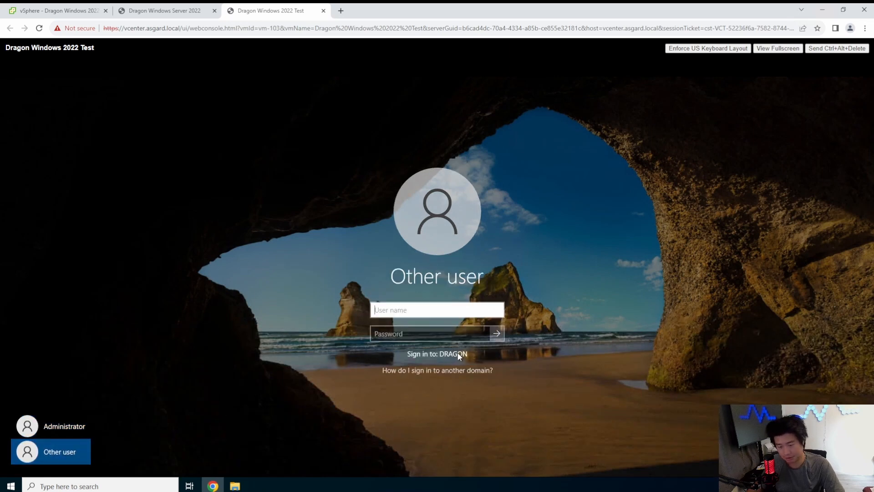
pyautogui.write('dragon')
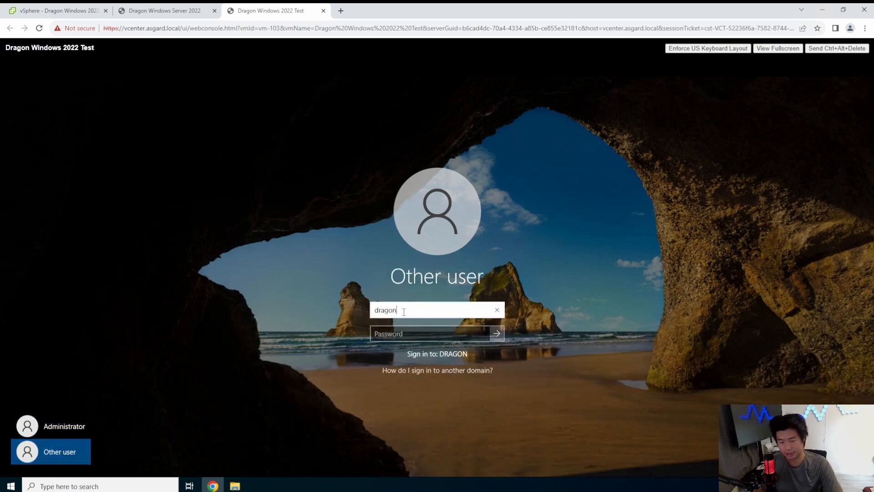
pyautogui.press('Tab')
pyautogui.write('*************')
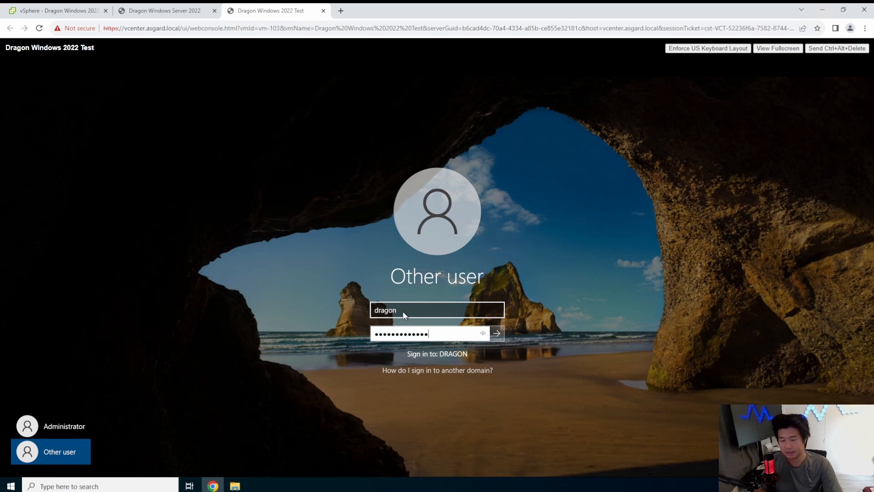
pyautogui.press('Return')
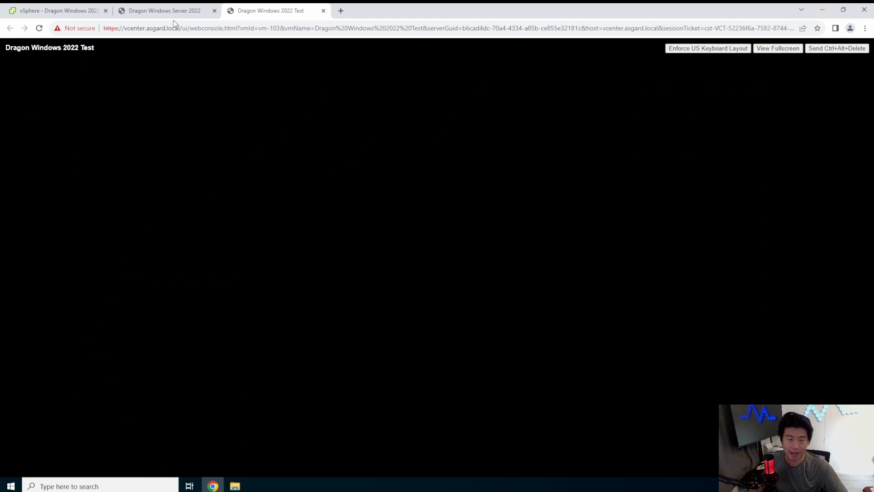
# On Dragon Windows Server 2022, examine dragon.local's Users container in Active Directory Users and Computers.
pyautogui.click(157, 18)
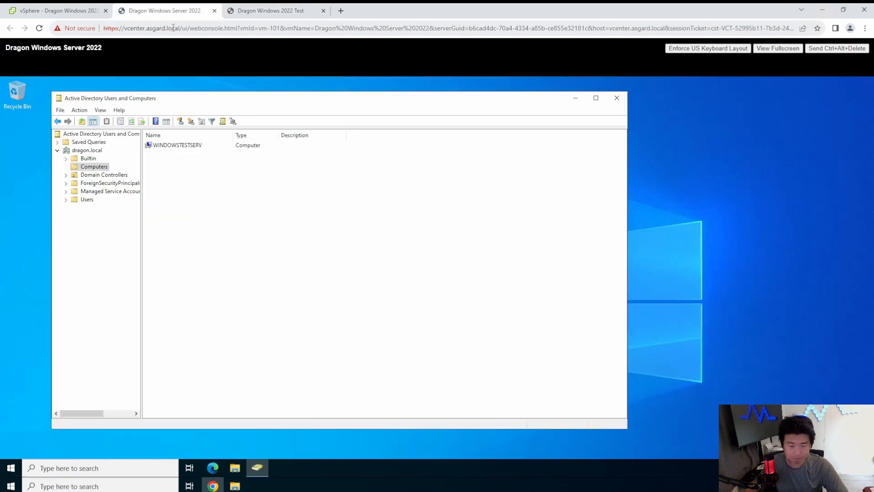
pyautogui.click(87, 200)
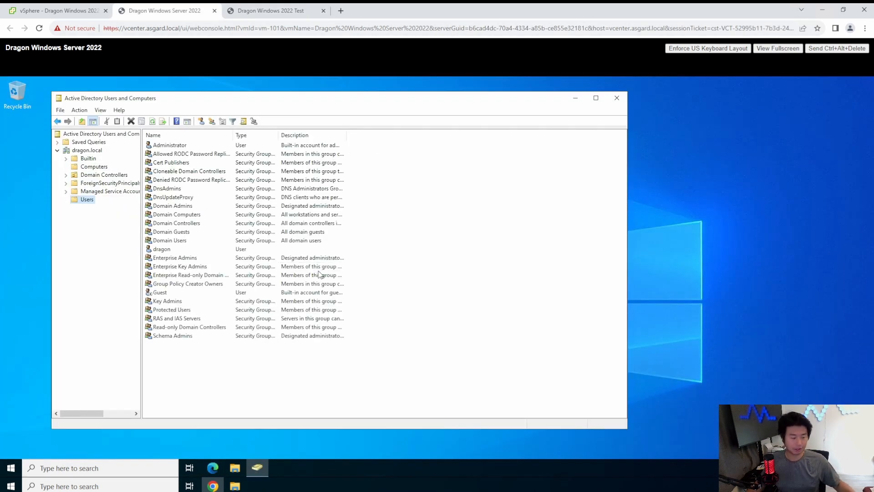
pyautogui.click(479, 273)
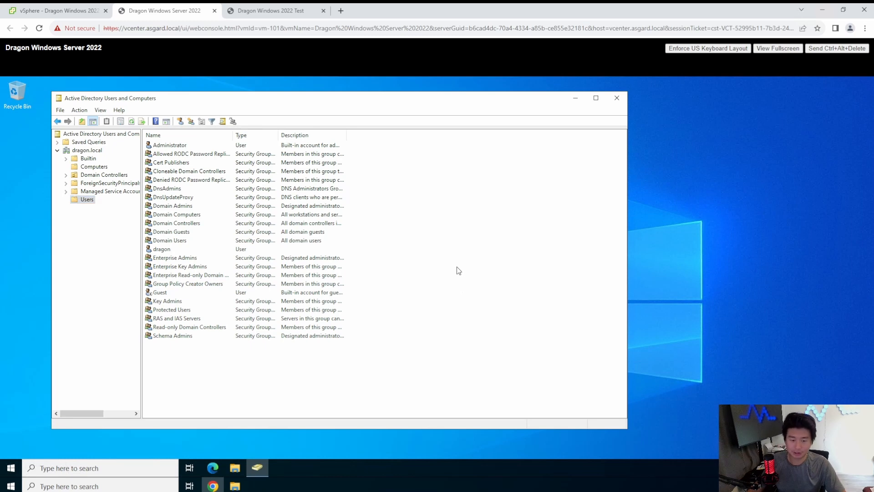
# Return to Dragon Windows 2022 Test, sign out of the dragon account, and open the sign-in form for another user.
pyautogui.click(256, 14)
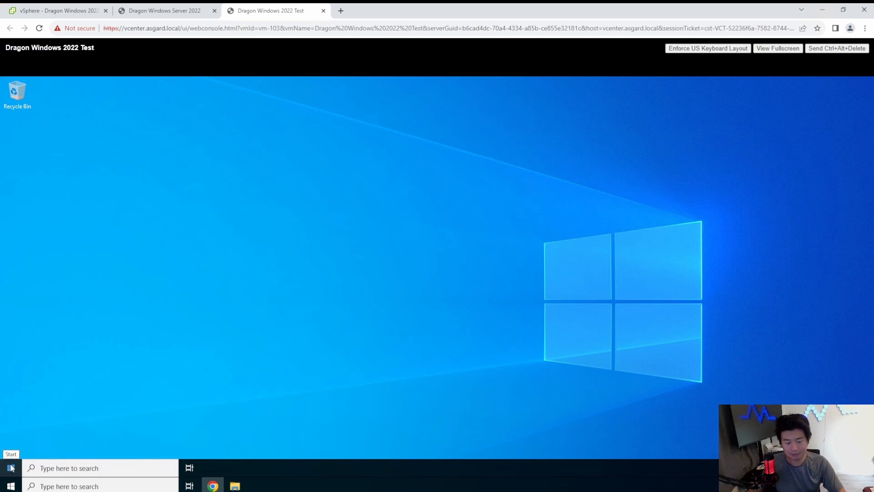
pyautogui.click(10, 469)
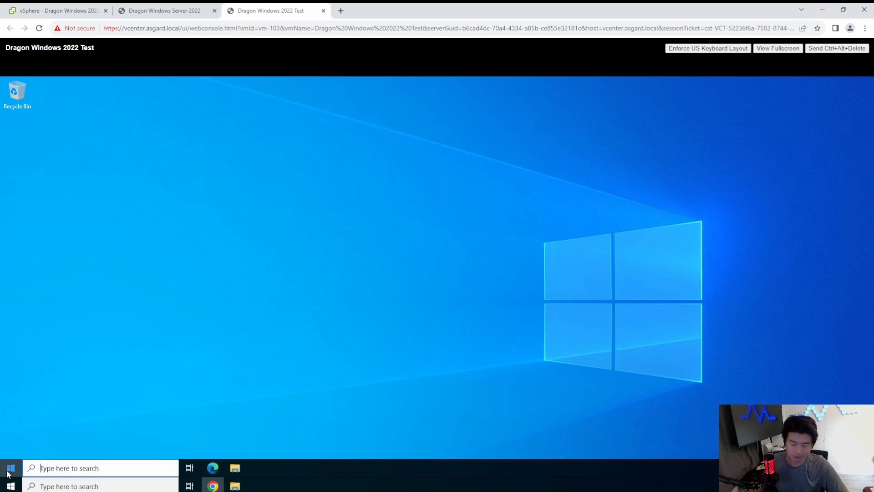
pyautogui.click(10, 360)
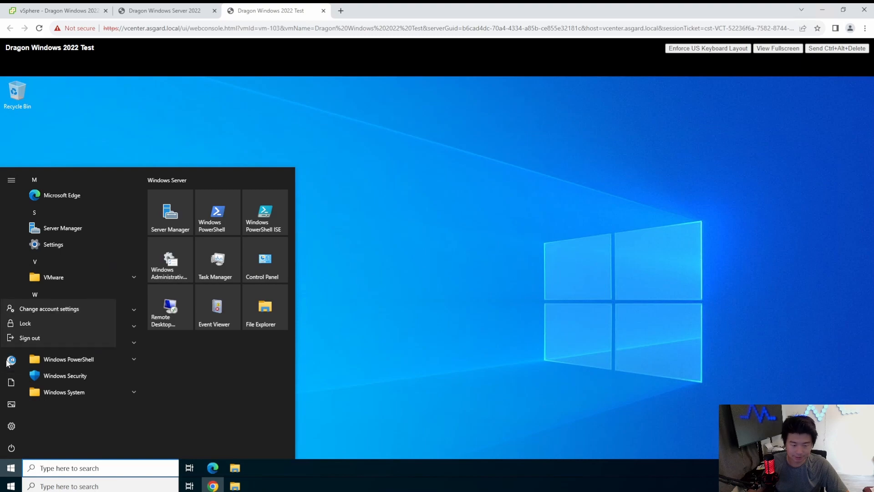
pyautogui.click(57, 337)
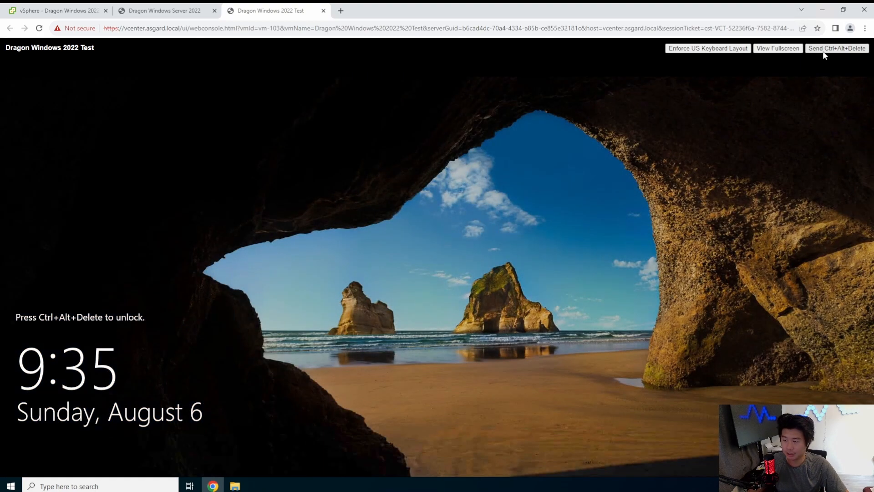
pyautogui.click(825, 49)
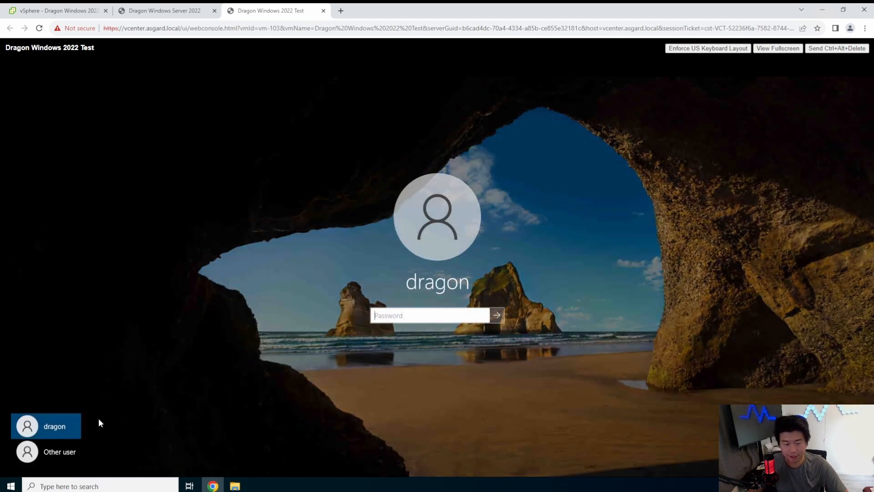
pyautogui.click(61, 451)
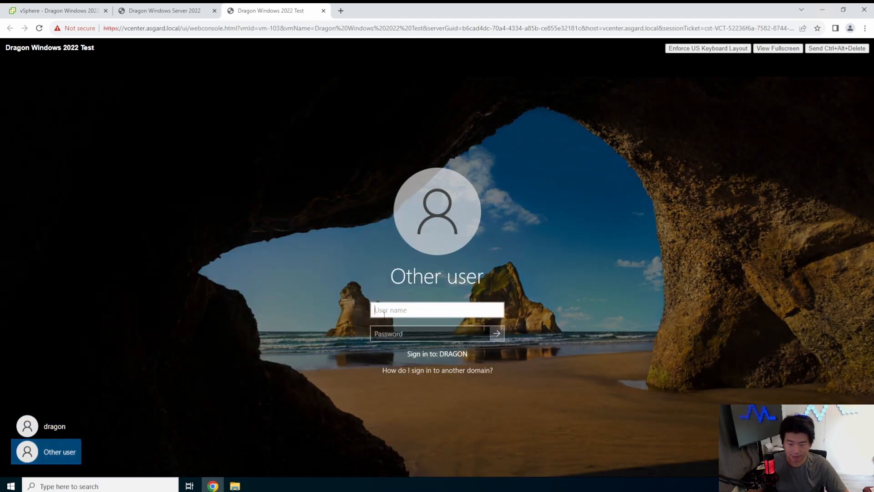
# Try the user name prefixes .\ and DRAGON\ to compare their sign-in targets, clearing each one.
pyautogui.write('.\\')
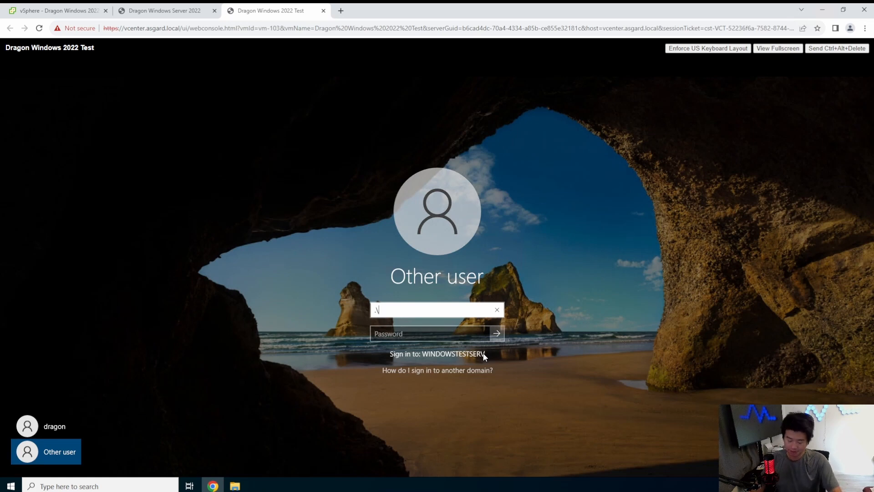
pyautogui.press('BackSpace')
pyautogui.press('BackSpace')
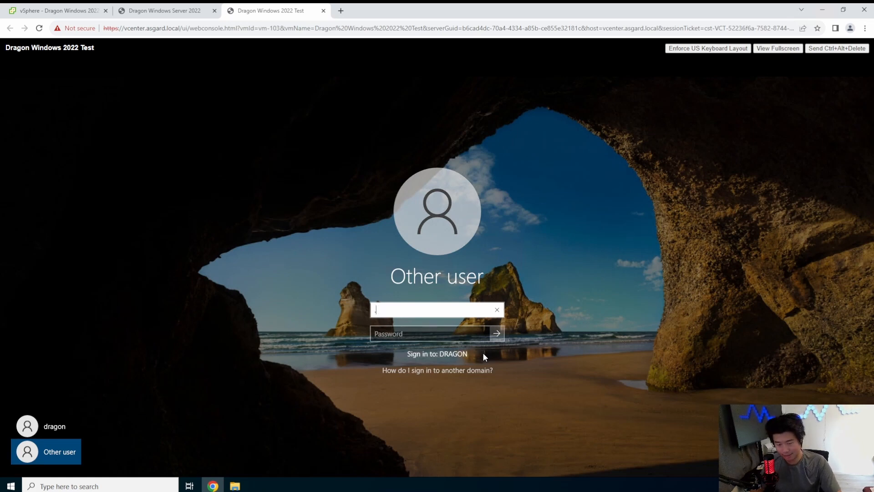
pyautogui.write('DRAGON\\')
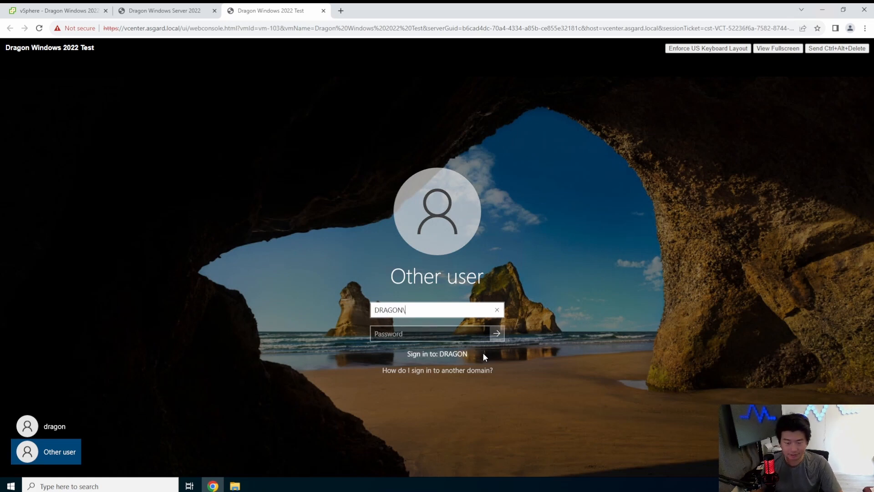
pyautogui.press('BackSpace')
pyautogui.press('BackSpace')
pyautogui.press('BackSpace')
pyautogui.press('BackSpace')
pyautogui.press('BackSpace')
pyautogui.press('BackSpace')
pyautogui.press('BackSpace')
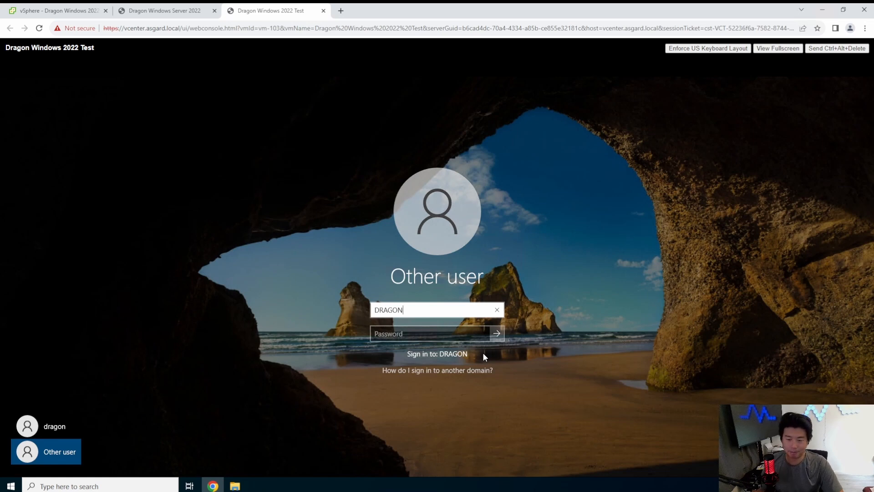
# Sign in to the test server's local account as .\administrator with the account password.
pyautogui.write('.\\')
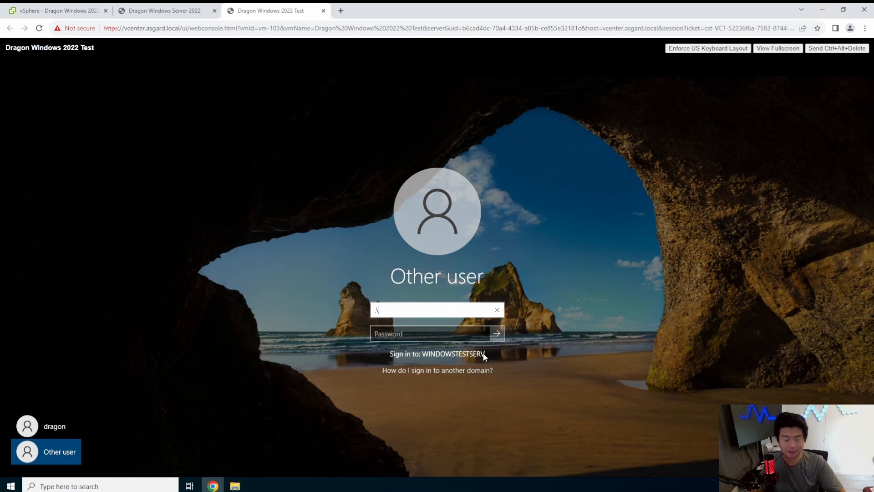
pyautogui.write('administrator')
pyautogui.press('Tab')
pyautogui.write('••••••••••••••')
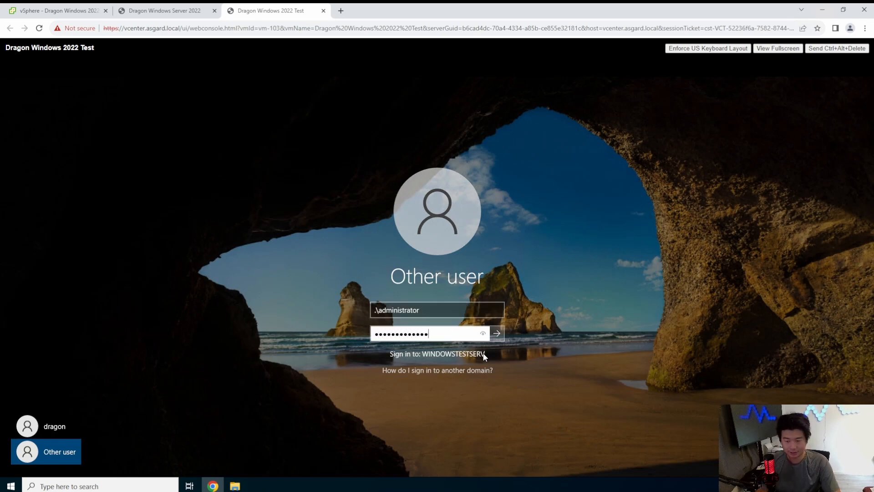
pyautogui.press('Return')
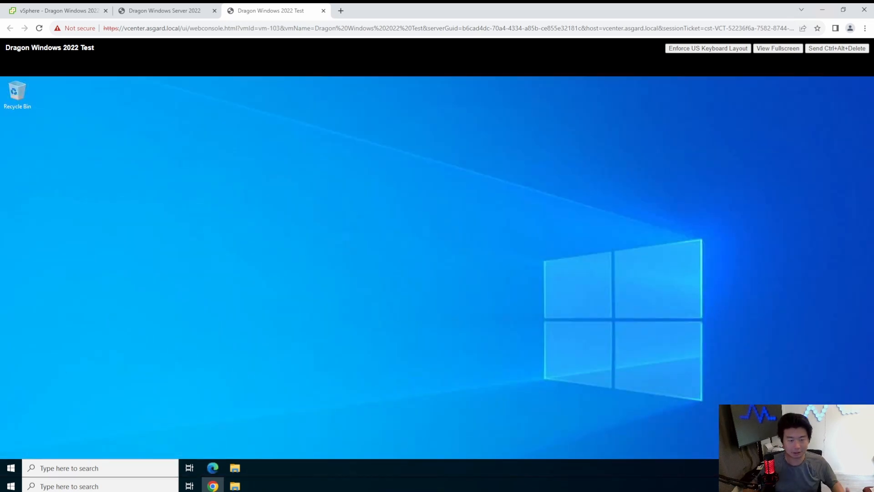
pyautogui.click(11, 467)
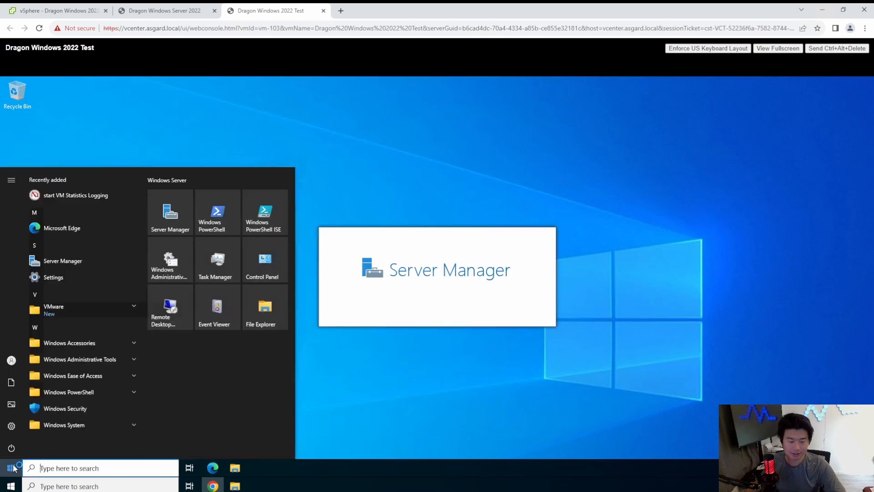
pyautogui.moveTo(28, 361)
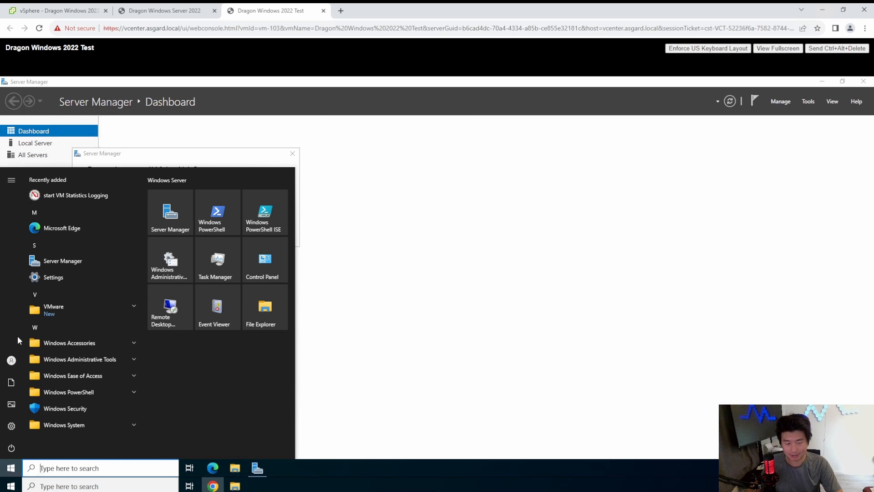
pyautogui.moveTo(2, 351)
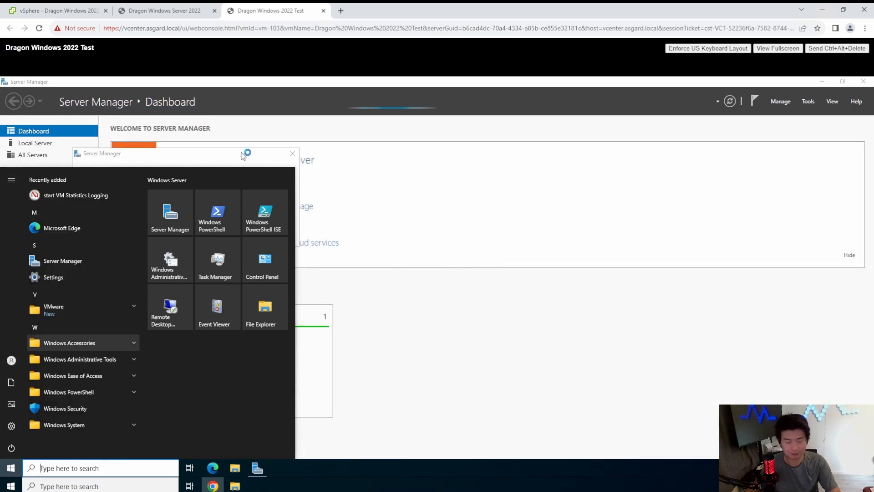
pyautogui.click(444, 198)
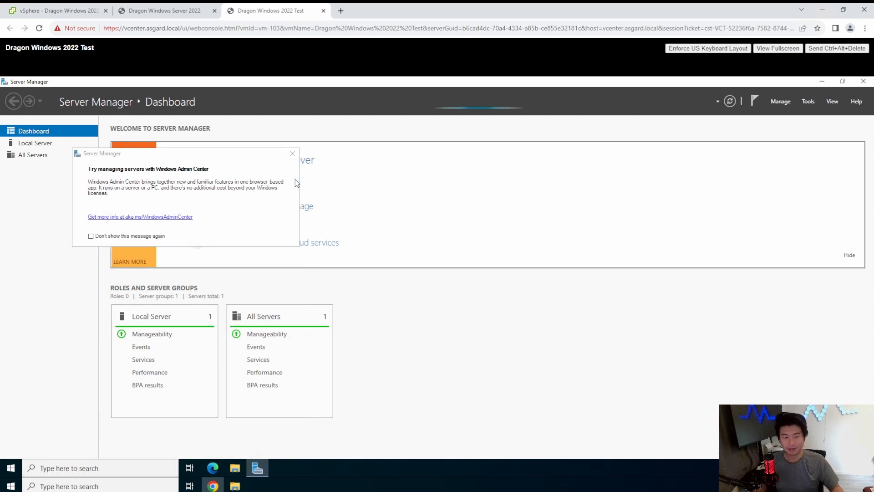